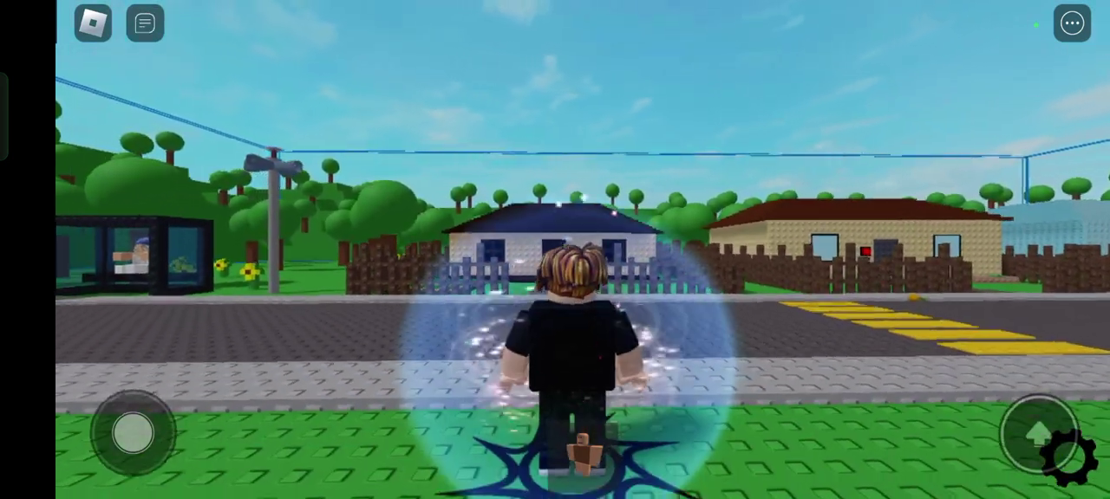
- Walk the avatar off spawn, across the road, and through the house door
drag(132, 432, 125, 388)
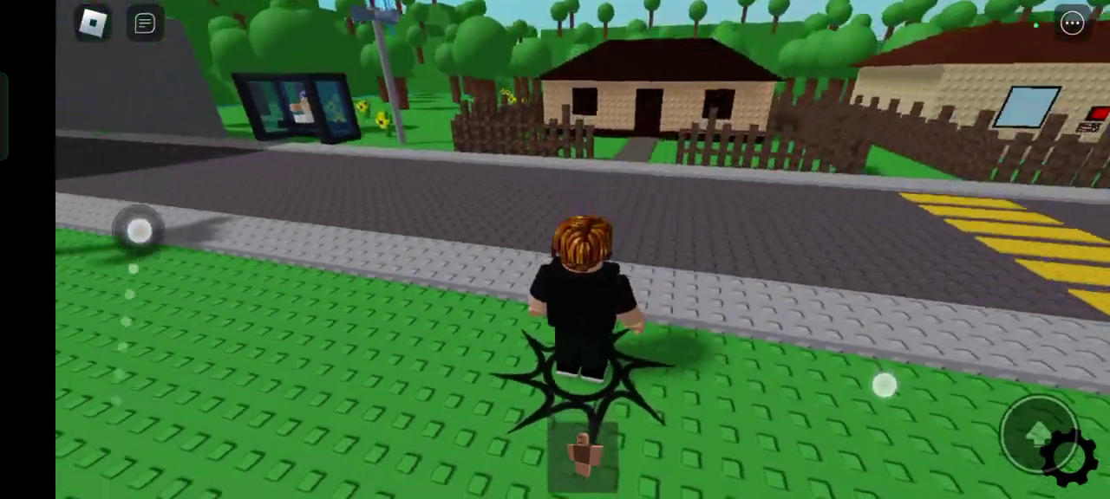
drag(885, 384, 914, 426)
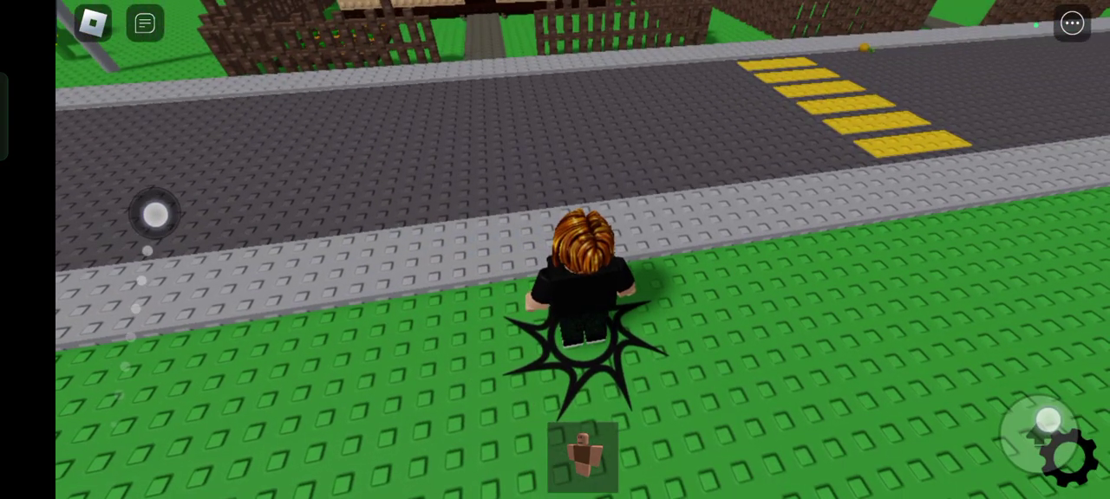
drag(155, 212, 146, 197)
drag(867, 347, 941, 339)
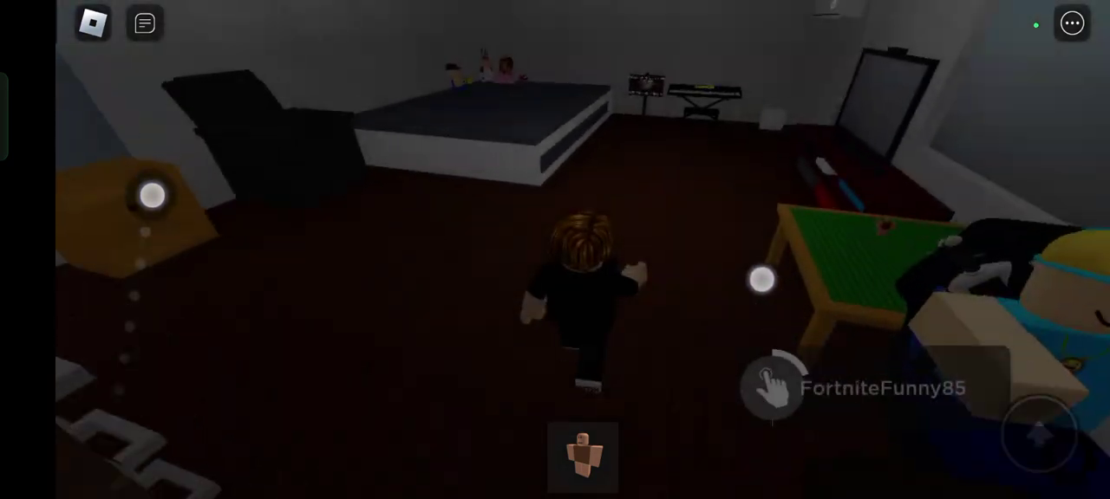
drag(145, 196, 95, 175)
drag(657, 238, 796, 255)
- Cross the bedroom into the bathroom by the sink and tub, then open settings
drag(96, 175, 84, 167)
drag(797, 256, 945, 283)
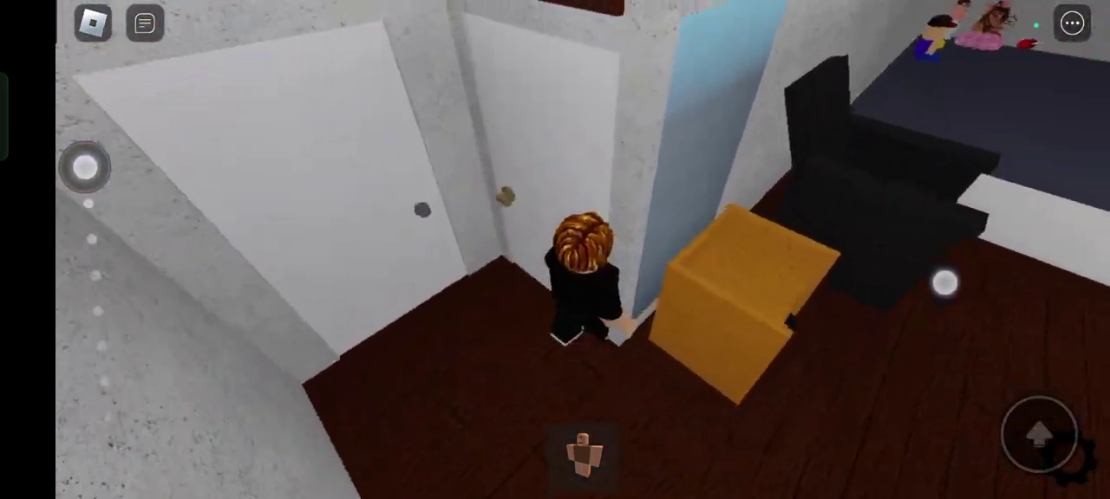
drag(85, 167, 149, 181)
drag(945, 282, 929, 272)
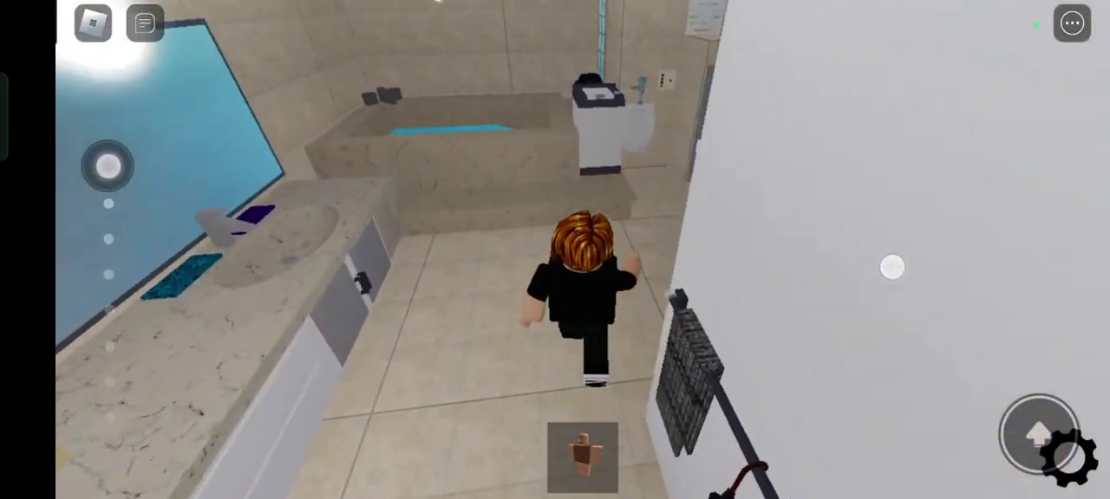
drag(148, 181, 122, 166)
drag(928, 272, 756, 292)
click(1067, 452)
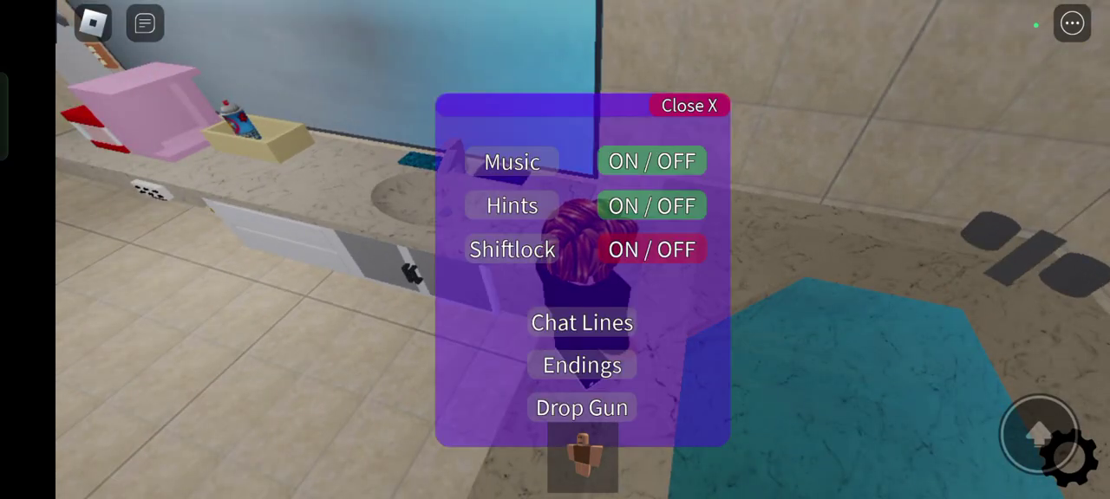
- Open Endings and view the Cryptic Ending's chicken-nugget description
click(582, 365)
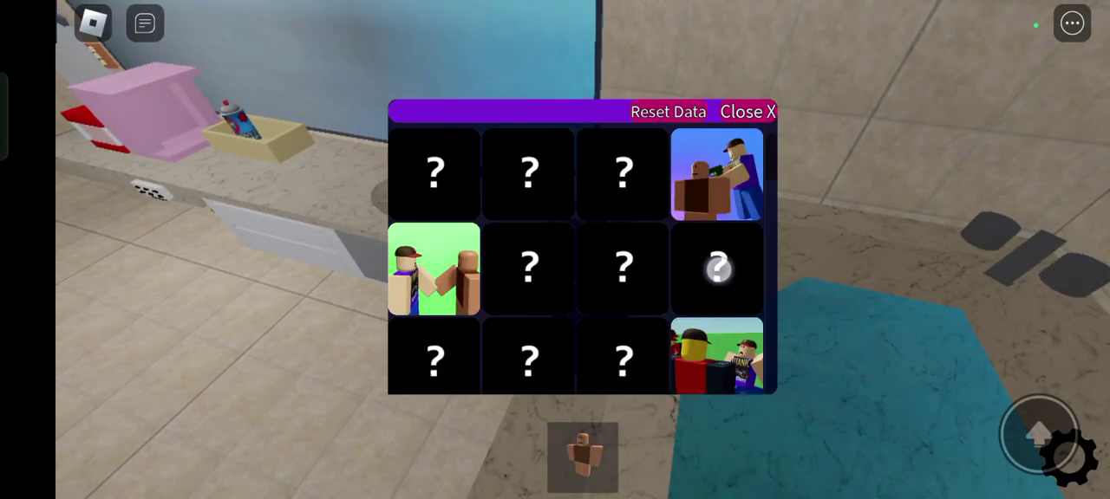
mouse_move(738, 171)
mouse_down()
mouse_move(1010, 113)
mouse_move(1018, 54)
mouse_up()
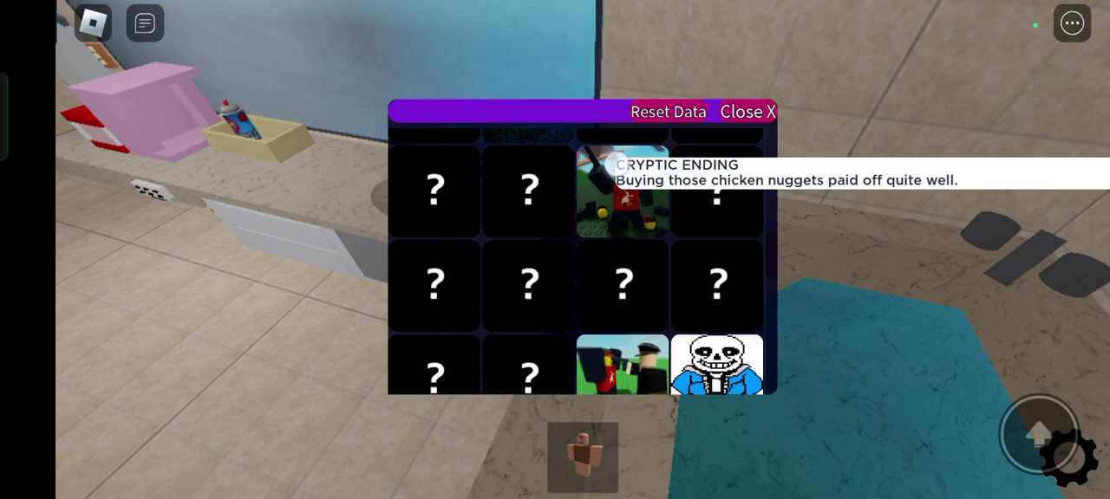
- Close the Endings panel and roam past the sink and mirror to the tiled room
click(747, 111)
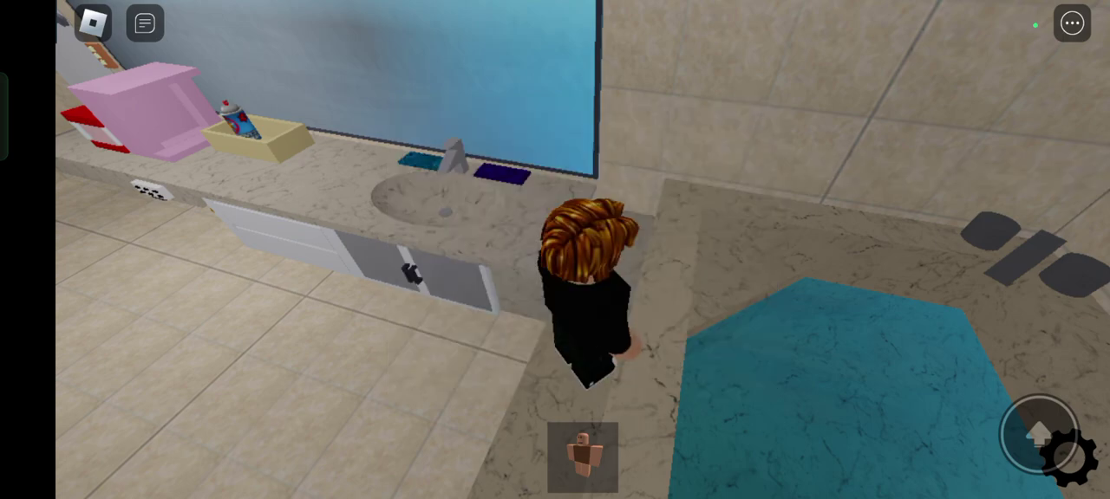
drag(139, 395, 196, 269)
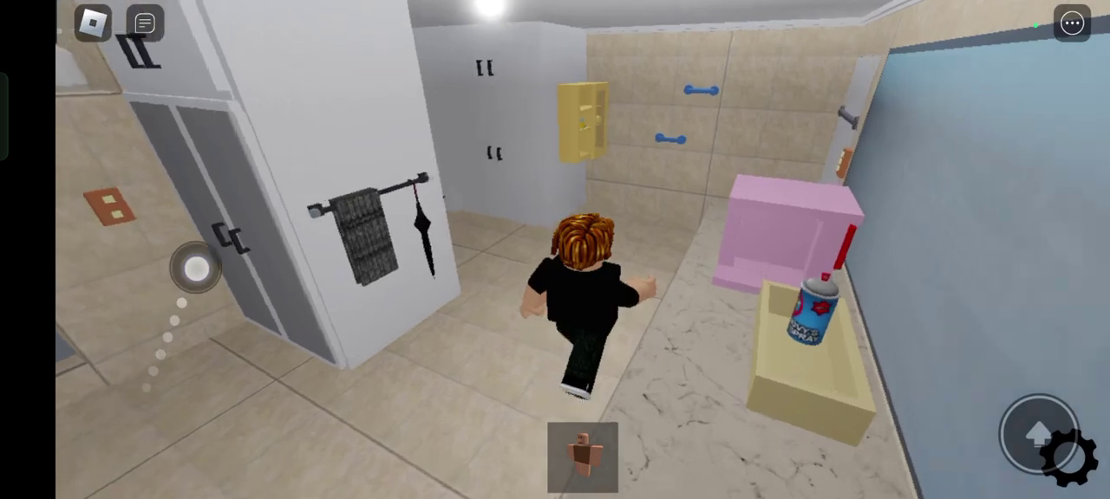
drag(902, 330, 692, 326)
drag(177, 233, 128, 180)
drag(691, 325, 820, 310)
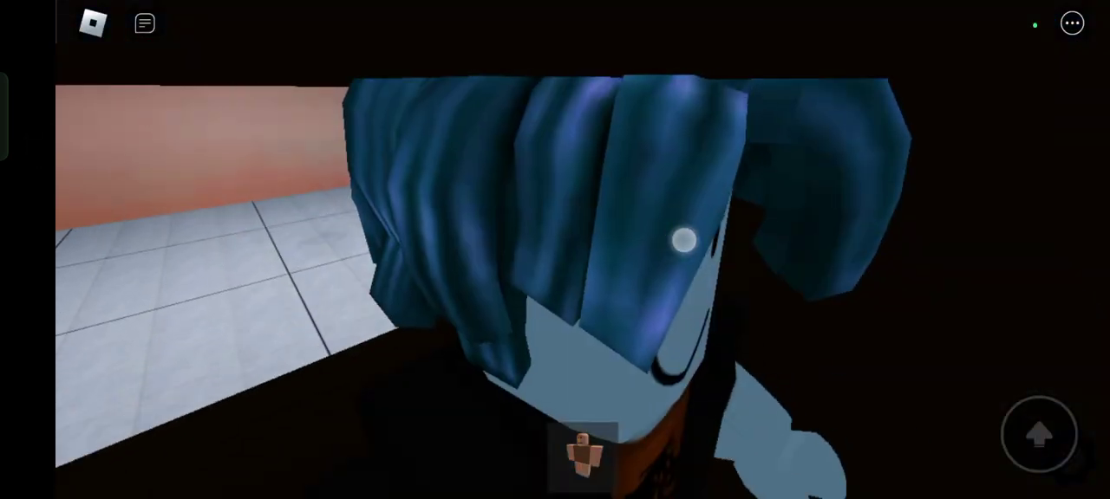
mouse_move(683, 240)
mouse_down()
mouse_move(838, 255)
mouse_move(788, 257)
mouse_up()
- Raise the volume, face the wall's ghostly face, and enter the bloody corridor level
key(XF86AudioRaiseVolume)
drag(780, 217, 909, 220)
drag(124, 284, 92, 160)
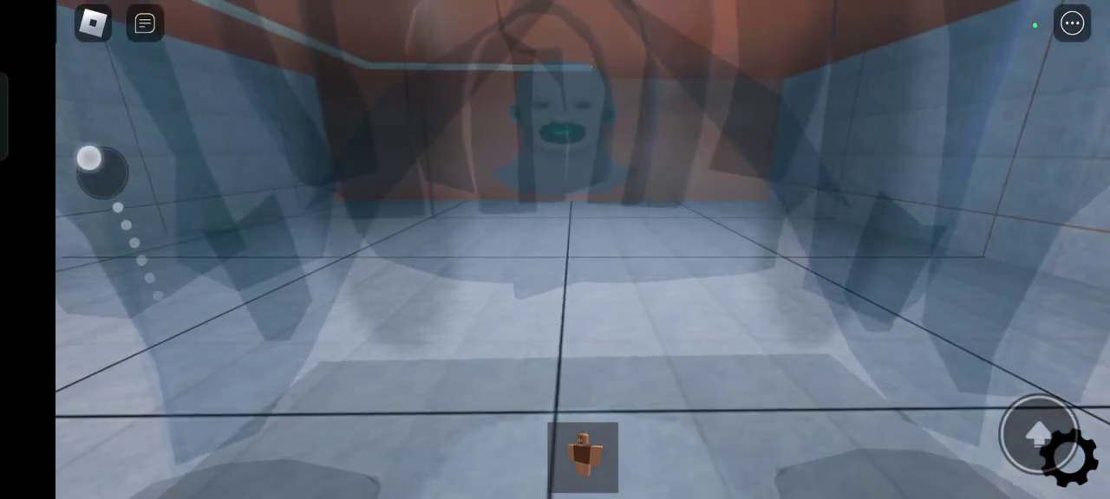
click(753, 271)
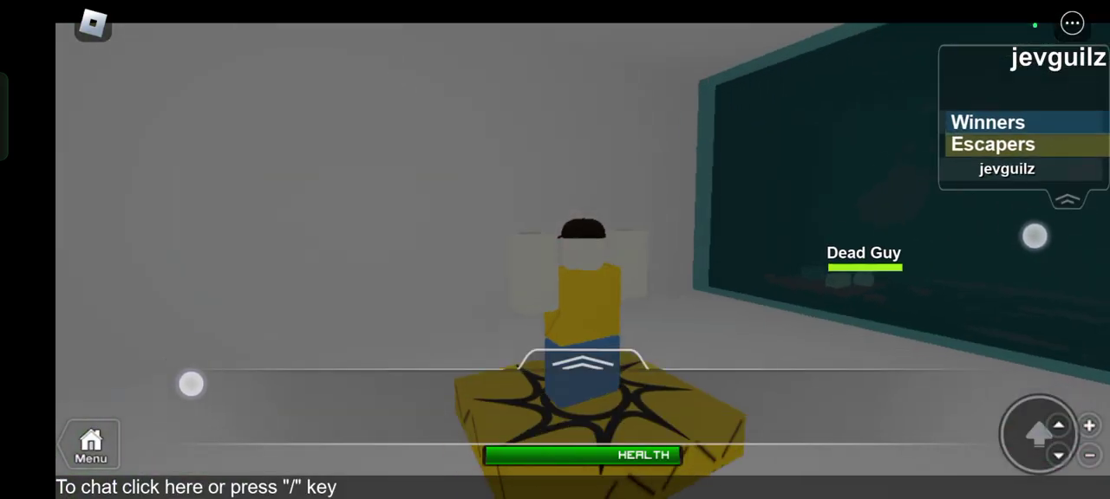
drag(1033, 235, 825, 245)
drag(178, 235, 181, 300)
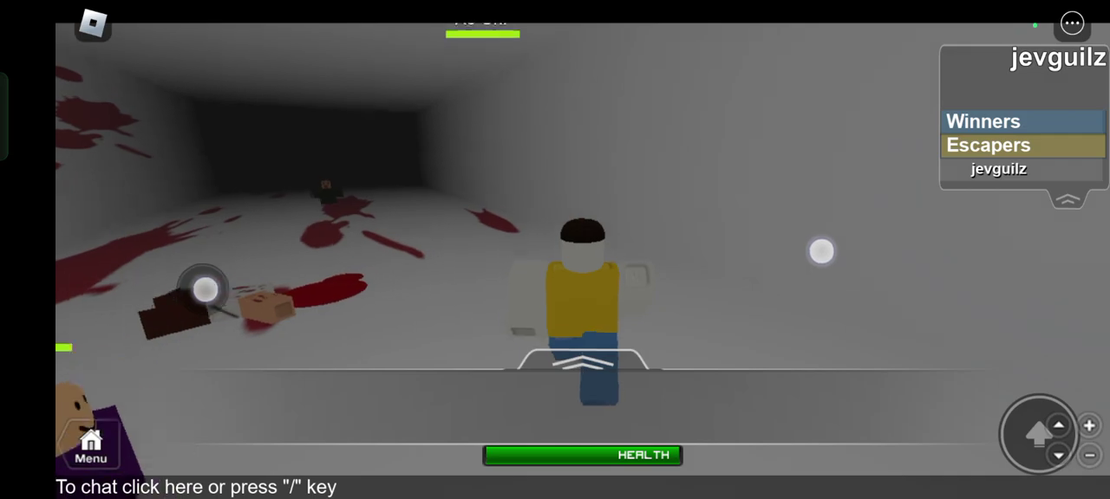
- Run down the bloody corridor past the toy pile to the tall crate stack
drag(821, 259, 795, 246)
mouse_move(189, 298)
mouse_down()
mouse_move(172, 176)
mouse_move(216, 176)
mouse_up()
drag(968, 280, 952, 289)
drag(216, 176, 256, 213)
mouse_move(951, 290)
mouse_down()
mouse_move(922, 290)
mouse_move(917, 278)
mouse_up()
drag(256, 212, 245, 206)
mouse_move(917, 279)
mouse_down()
mouse_move(894, 307)
mouse_move(873, 288)
mouse_up()
mouse_move(246, 205)
mouse_down()
mouse_move(243, 197)
mouse_move(257, 209)
mouse_up()
drag(872, 288, 835, 319)
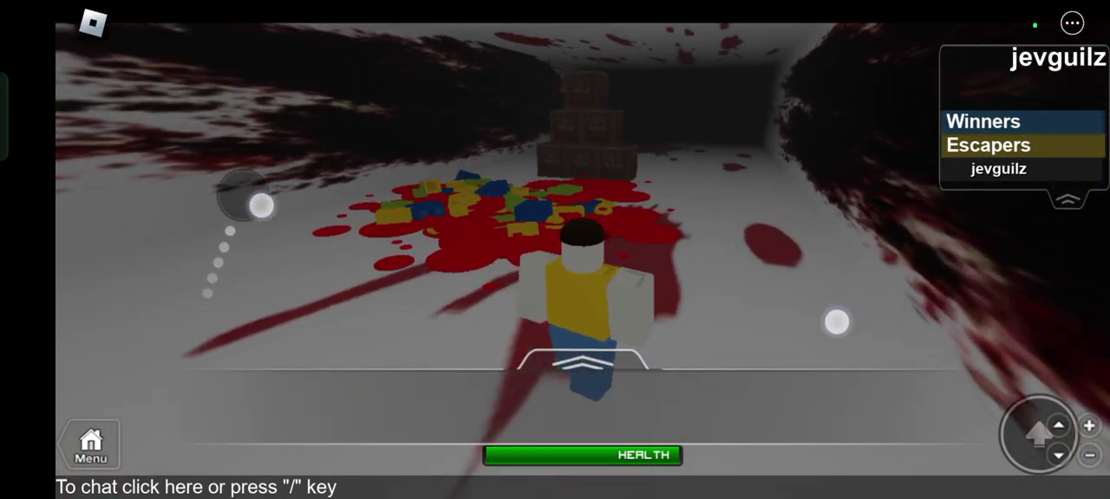
drag(258, 208, 290, 231)
drag(834, 320, 835, 332)
drag(290, 231, 282, 222)
drag(835, 332, 954, 286)
mouse_move(282, 221)
mouse_down()
mouse_move(292, 240)
mouse_move(106, 274)
mouse_move(181, 338)
mouse_move(169, 216)
mouse_move(183, 201)
mouse_move(187, 419)
mouse_up()
- Jump onto the crates, drop down, and continue into the next corridor
click(1036, 426)
mouse_move(151, 365)
mouse_down()
mouse_move(165, 252)
mouse_move(145, 253)
mouse_up()
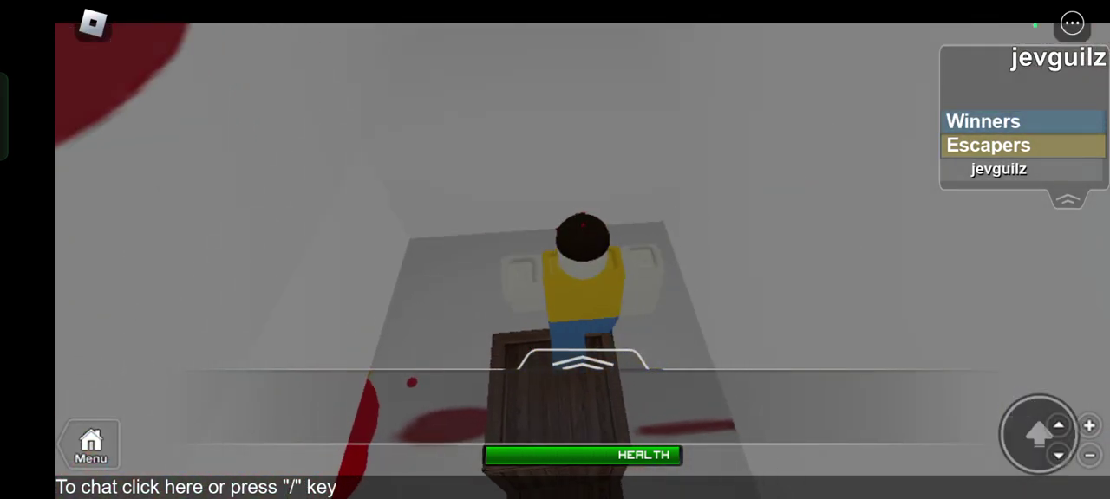
mouse_move(161, 390)
mouse_down()
mouse_move(147, 190)
mouse_move(166, 190)
mouse_up()
click(830, 305)
drag(831, 306, 853, 223)
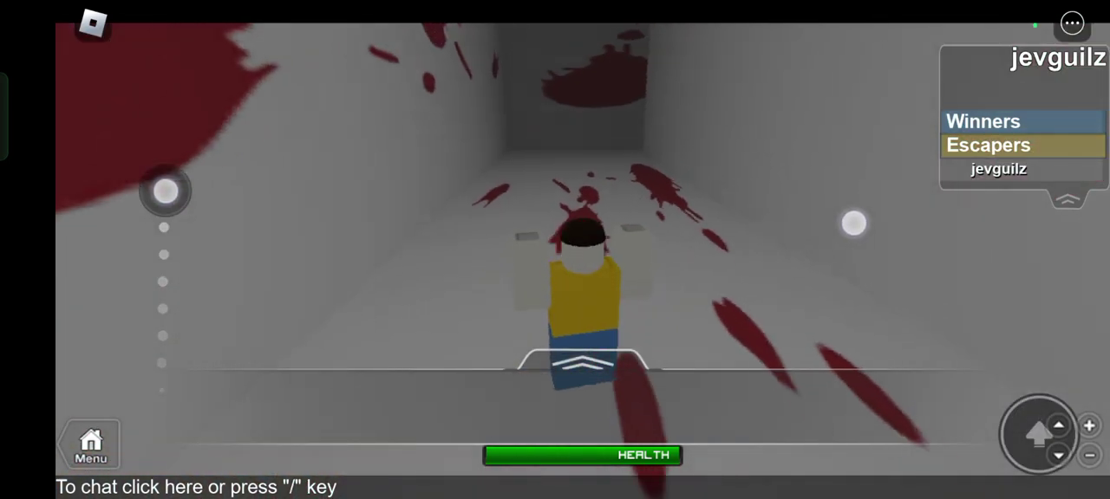
drag(165, 191, 79, 295)
drag(860, 240, 941, 246)
drag(77, 287, 87, 267)
drag(942, 246, 944, 253)
mouse_move(86, 267)
mouse_down()
mouse_move(148, 240)
mouse_move(183, 194)
mouse_up()
mouse_move(949, 252)
mouse_down()
mouse_move(944, 229)
mouse_move(966, 248)
mouse_move(996, 240)
mouse_move(985, 251)
mouse_move(974, 209)
mouse_move(964, 251)
mouse_up()
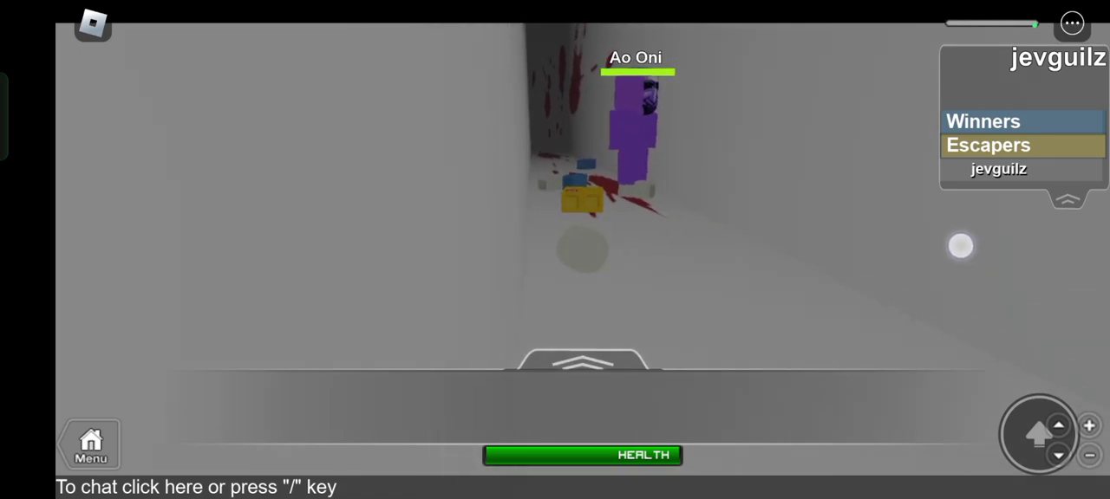
- View the dropped pieces, then walk the respawned avatar toward the night street
mouse_move(960, 245)
mouse_down()
mouse_move(944, 210)
mouse_move(1015, 307)
mouse_move(1059, 323)
mouse_move(941, 268)
mouse_move(977, 248)
mouse_move(929, 256)
mouse_up()
mouse_move(162, 401)
mouse_down()
mouse_move(182, 315)
mouse_move(174, 286)
mouse_up()
mouse_move(930, 255)
mouse_down()
mouse_move(946, 295)
mouse_move(979, 315)
mouse_up()
drag(170, 287, 185, 289)
drag(981, 317, 894, 268)
drag(186, 289, 141, 263)
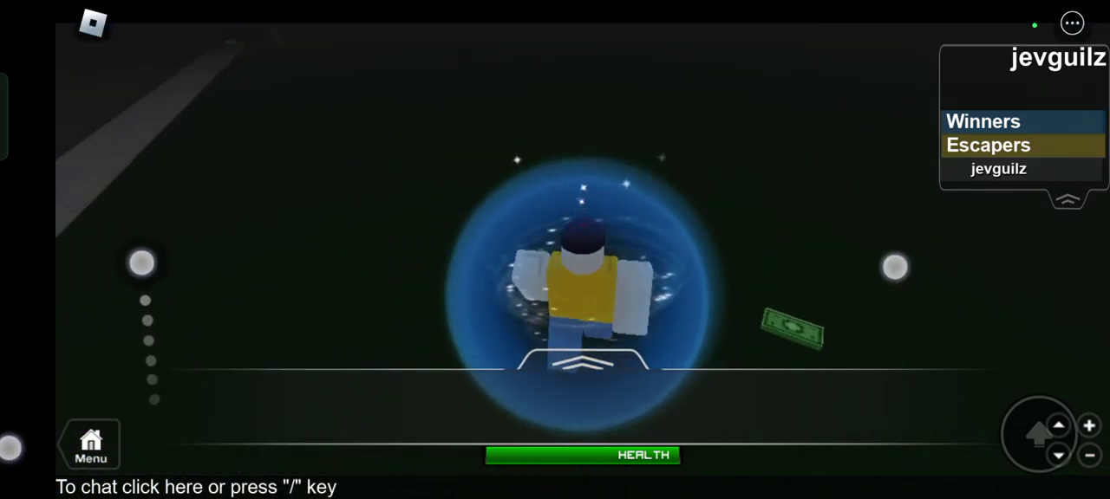
drag(894, 268, 882, 251)
drag(141, 263, 148, 254)
- Leave the protective bubble and walk along the curb beside the fence
mouse_move(881, 252)
mouse_down()
mouse_move(682, 321)
mouse_move(967, 214)
mouse_up()
drag(143, 253, 273, 272)
drag(971, 214, 934, 211)
drag(273, 272, 255, 272)
drag(933, 211, 881, 232)
drag(262, 268, 247, 265)
drag(881, 231, 869, 229)
drag(247, 265, 141, 218)
mouse_move(869, 228)
mouse_down()
mouse_move(855, 223)
mouse_move(861, 255)
mouse_up()
drag(141, 216, 152, 224)
- Turn into the dark yard and walk along the fence
mouse_move(860, 255)
mouse_down()
mouse_move(845, 243)
mouse_move(879, 268)
mouse_up()
drag(154, 223, 116, 218)
drag(879, 268, 882, 275)
drag(116, 218, 90, 217)
drag(882, 275, 865, 275)
drag(90, 217, 102, 217)
drag(865, 275, 840, 250)
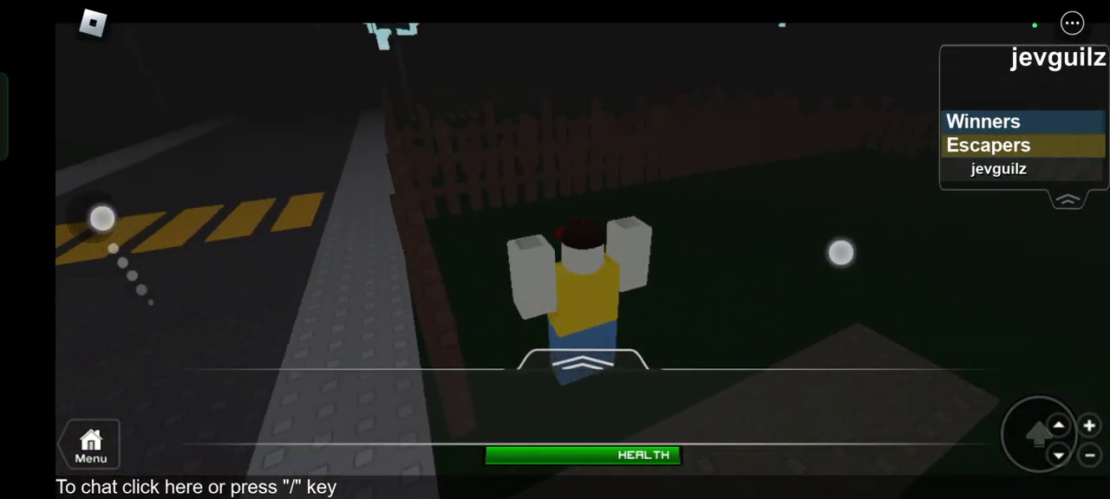
drag(101, 217, 185, 248)
drag(840, 251, 820, 240)
mouse_move(185, 248)
mouse_down()
mouse_move(124, 215)
mouse_move(75, 216)
mouse_move(154, 218)
mouse_move(198, 235)
mouse_up()
- Cross the yard past the street crosswalk under the night sky
drag(850, 233, 812, 229)
drag(198, 235, 183, 223)
drag(813, 229, 793, 230)
mouse_move(183, 223)
mouse_down()
mouse_move(196, 228)
mouse_move(176, 216)
mouse_up()
drag(792, 230, 821, 233)
drag(176, 216, 159, 214)
drag(821, 232, 845, 226)
drag(160, 214, 163, 211)
drag(845, 226, 852, 233)
drag(163, 212, 161, 208)
- Head past the red pad to the green wall and blue-lined road
mouse_move(852, 234)
mouse_down()
mouse_move(853, 252)
mouse_move(852, 225)
mouse_up()
drag(162, 208, 159, 209)
drag(853, 225, 855, 255)
drag(159, 209, 153, 205)
drag(855, 255, 855, 264)
drag(154, 205, 156, 203)
drag(855, 265, 836, 266)
drag(155, 202, 166, 200)
mouse_move(837, 266)
mouse_down()
mouse_move(716, 240)
mouse_move(810, 242)
mouse_up()
drag(166, 200, 168, 195)
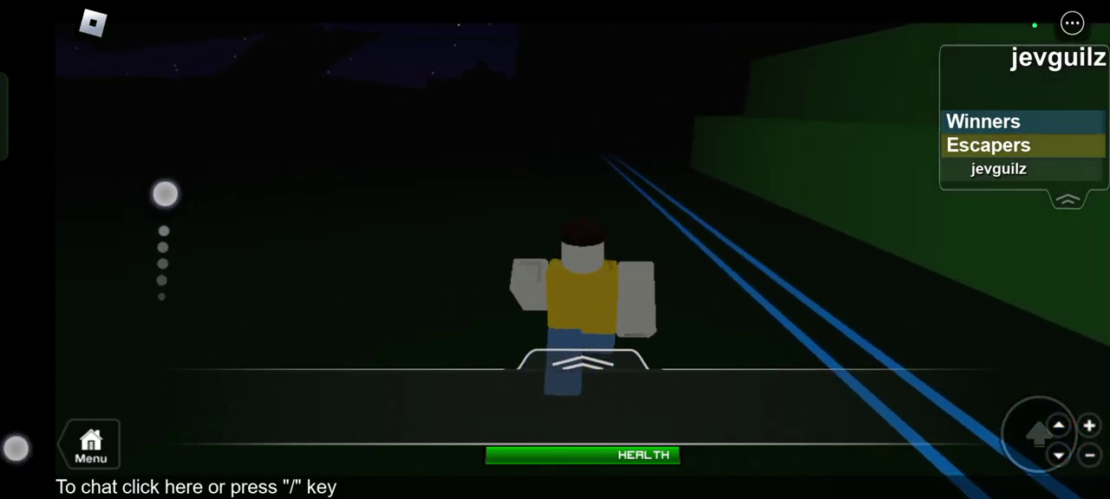
- Run diagonally across the road and the dark field, away from the green wall
drag(937, 293, 951, 294)
drag(168, 195, 164, 194)
mouse_move(922, 186)
mouse_down()
mouse_move(894, 149)
mouse_move(916, 263)
mouse_up()
drag(165, 194, 166, 200)
drag(916, 263, 916, 270)
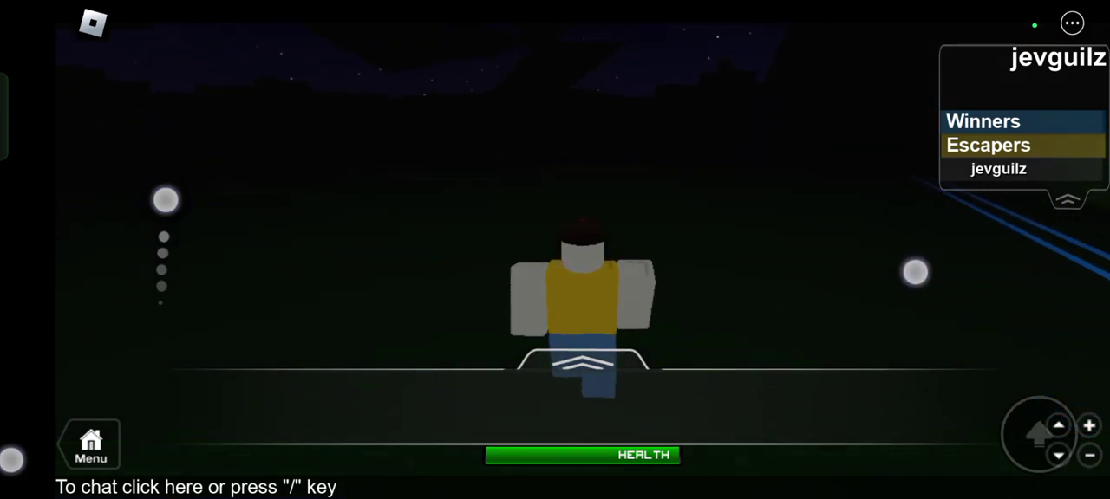
mouse_move(166, 200)
mouse_down()
mouse_move(252, 235)
mouse_move(247, 227)
mouse_up()
drag(916, 270, 914, 265)
drag(247, 227, 234, 214)
drag(914, 265, 912, 264)
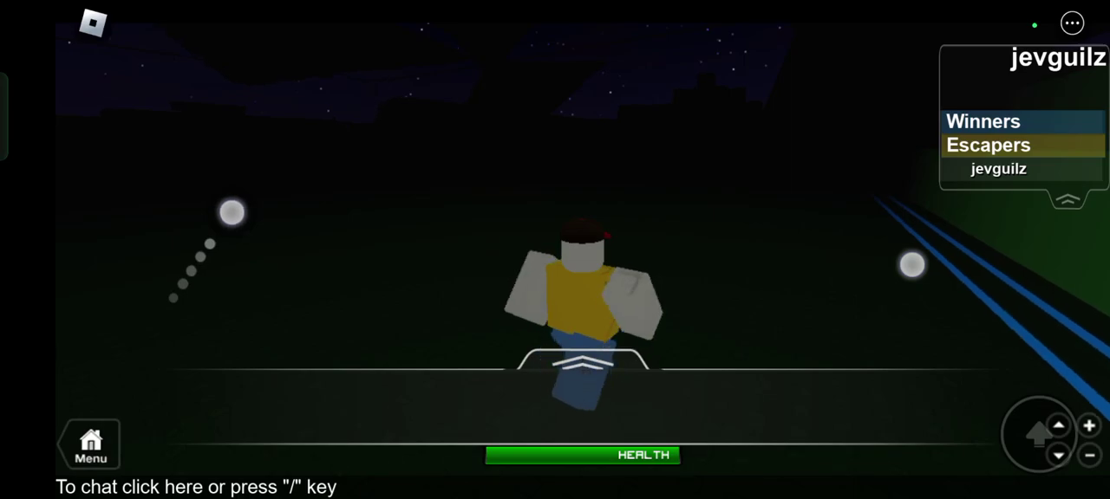
- Follow the blue lines around the corner into the foggy grey area
drag(220, 205, 208, 196)
drag(912, 264, 914, 267)
drag(208, 196, 184, 184)
mouse_move(954, 247)
mouse_down()
mouse_move(897, 250)
mouse_move(897, 309)
mouse_move(879, 314)
mouse_move(813, 280)
mouse_move(776, 276)
mouse_up()
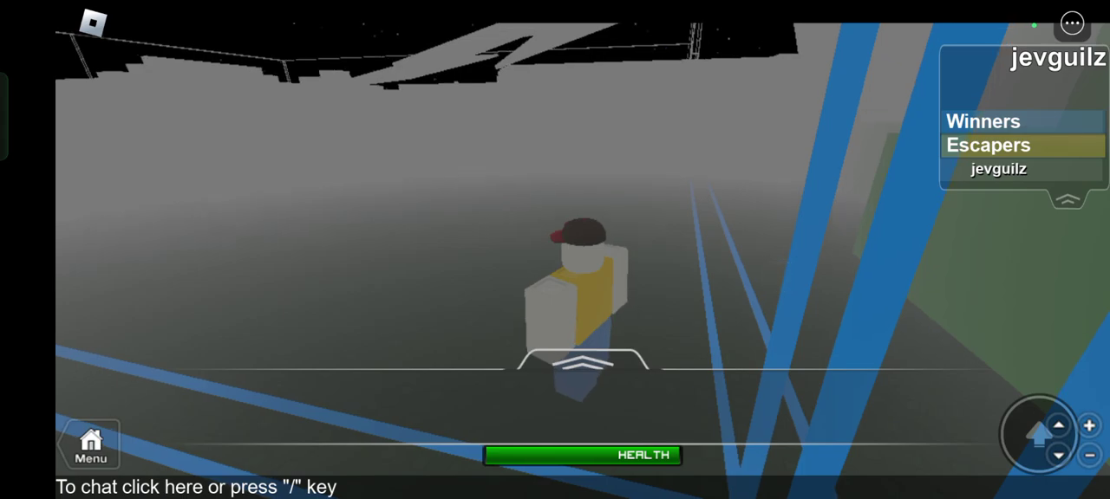
drag(828, 260, 850, 261)
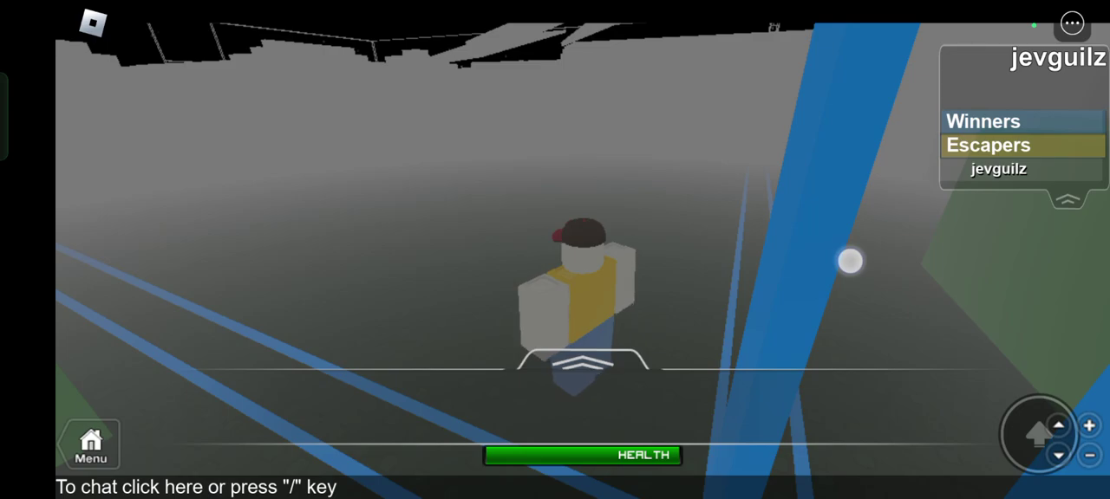